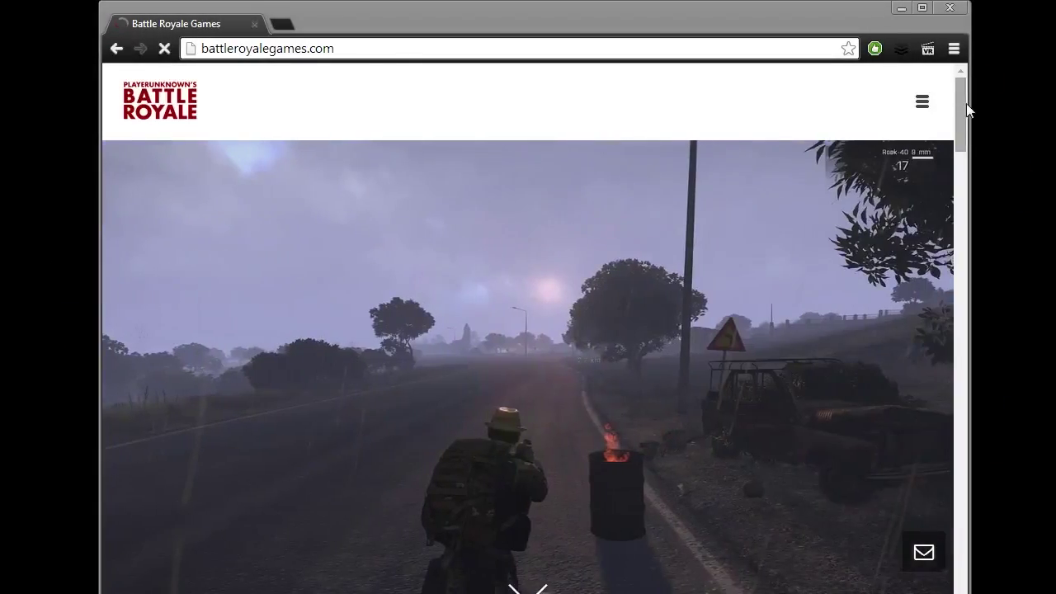
Step: Find the Battle Royale mod download links for the UK and US repos on the Battle Royale Games site
left_click_drag(966, 103, 970, 234)
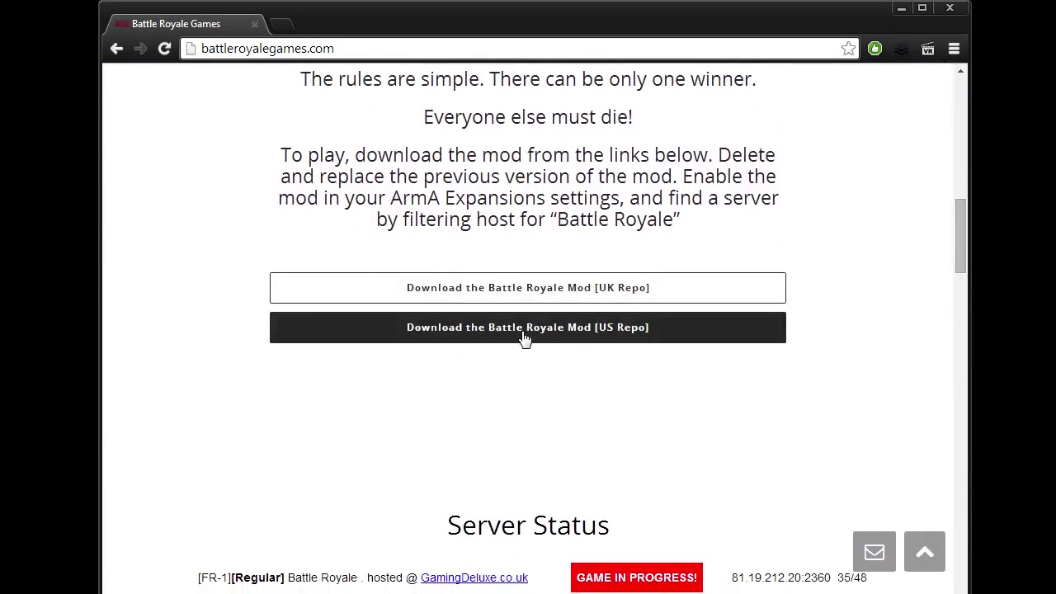
scroll(525, 338, "down", 1)
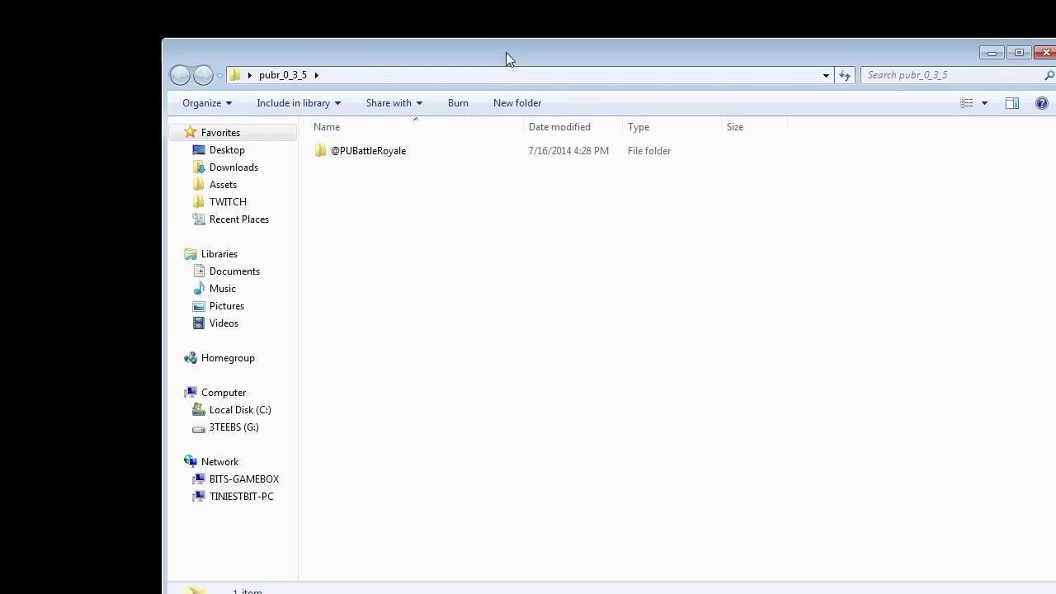
left_click_drag(504, 57, 486, 51)
left_click(339, 149)
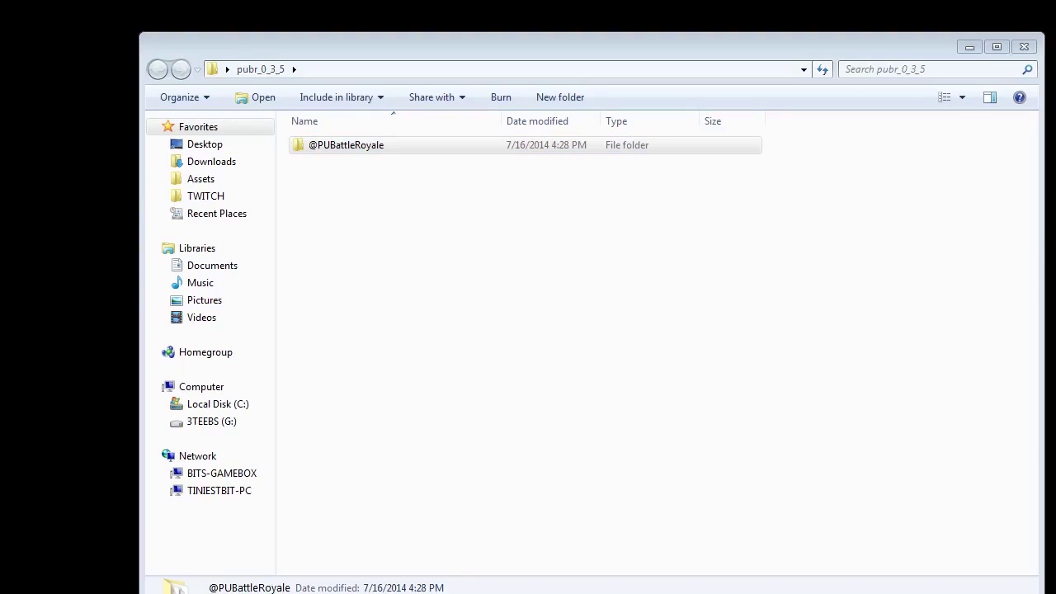
left_click(360, 152)
right_click(352, 151)
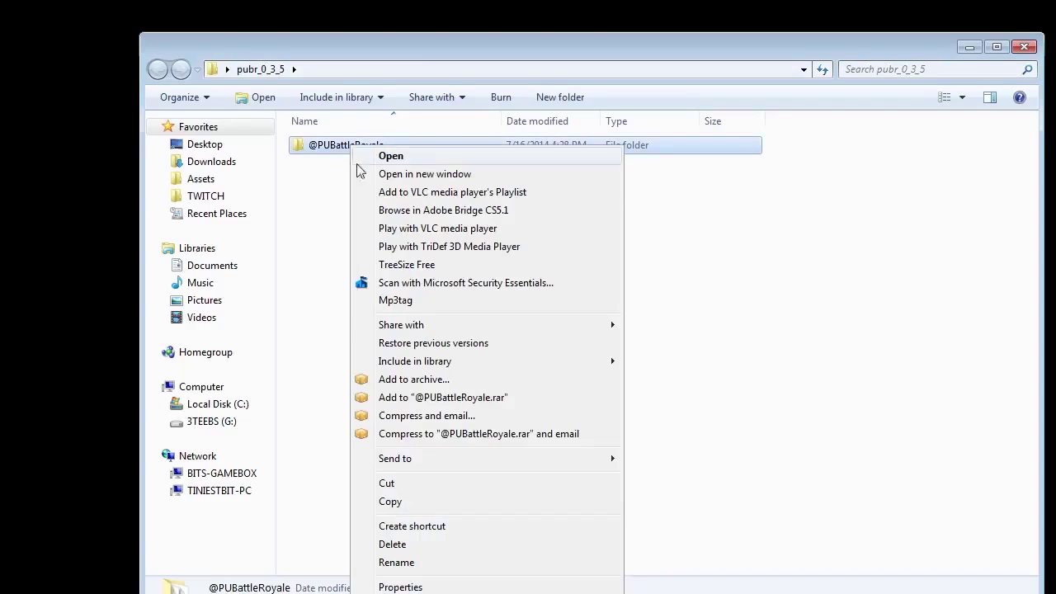
left_click(417, 504)
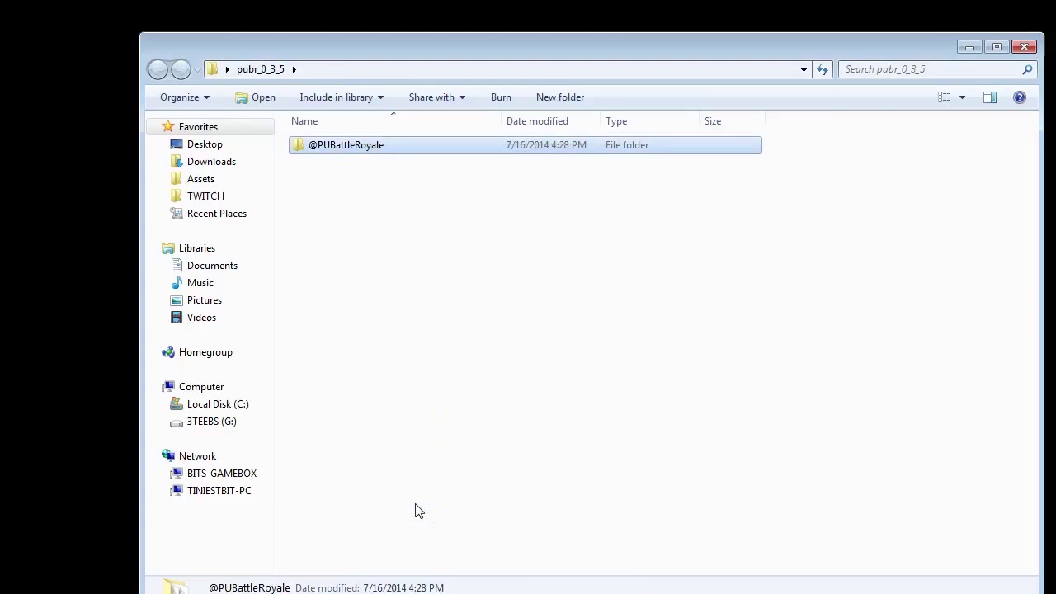
Step: Switch to Steam and browse Arma 3's local files to open its installation folder
key("alt+Tab")
left_click_drag(1055, 100, 1038, 100)
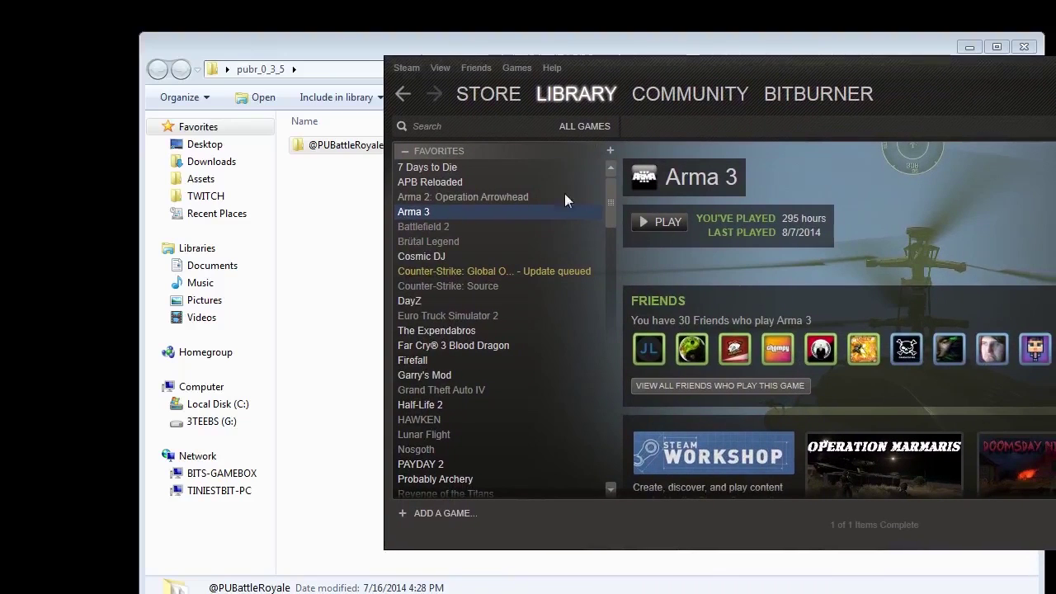
right_click(515, 211)
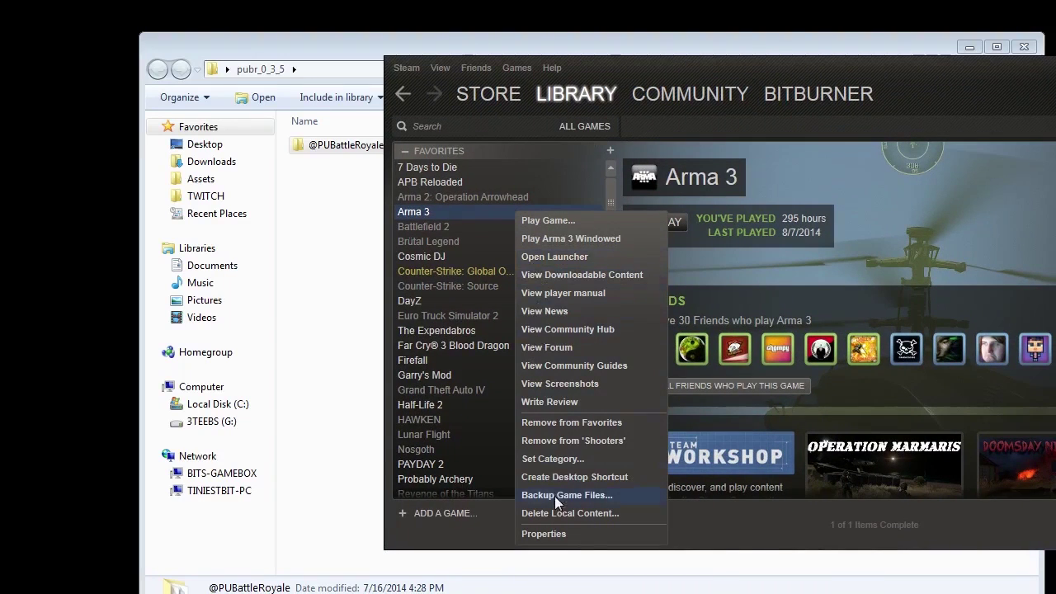
left_click(549, 535)
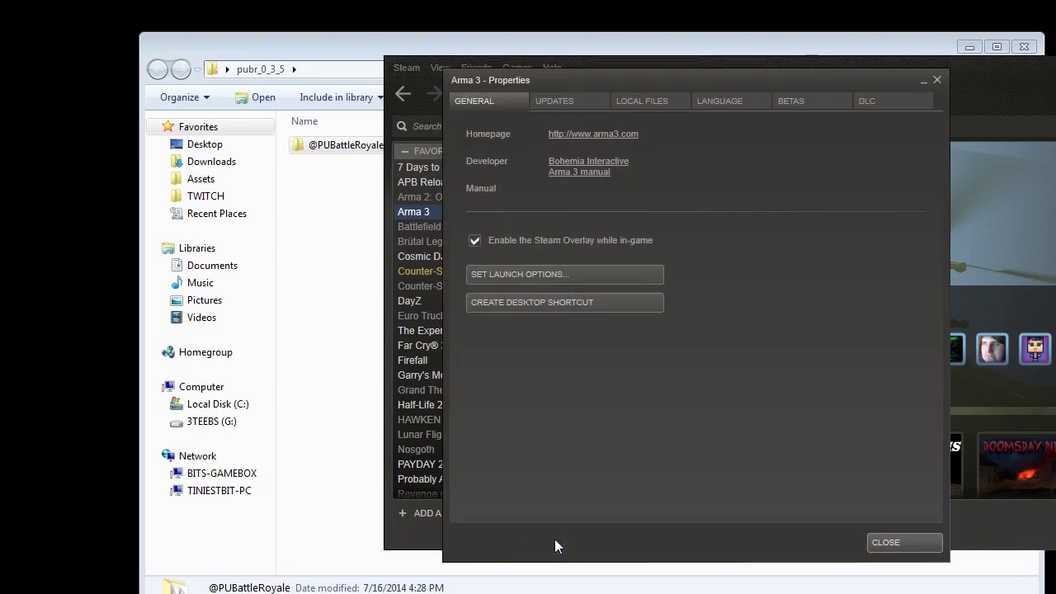
left_click(658, 101)
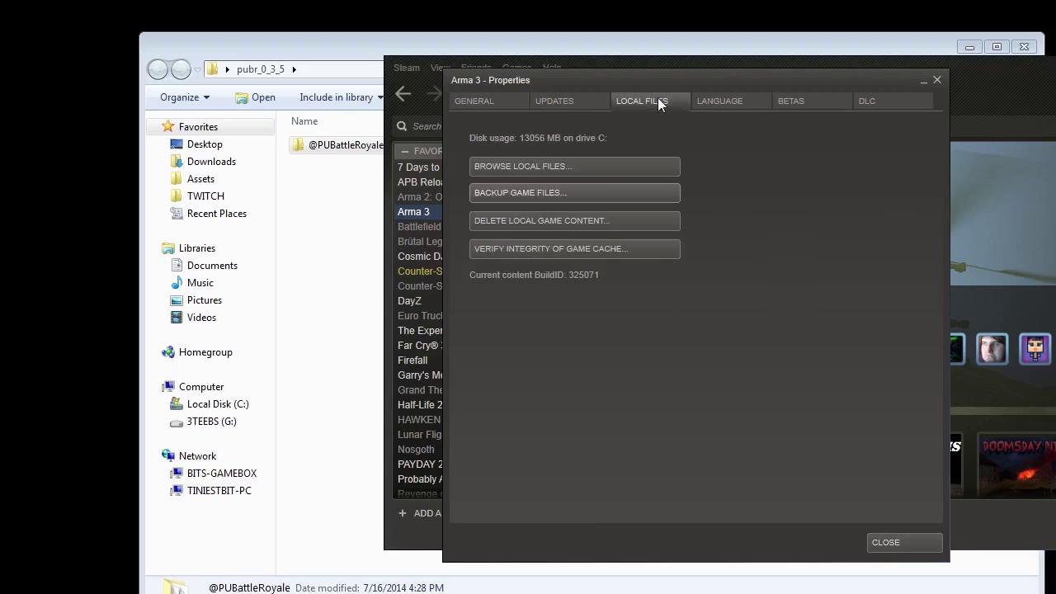
left_click(556, 162)
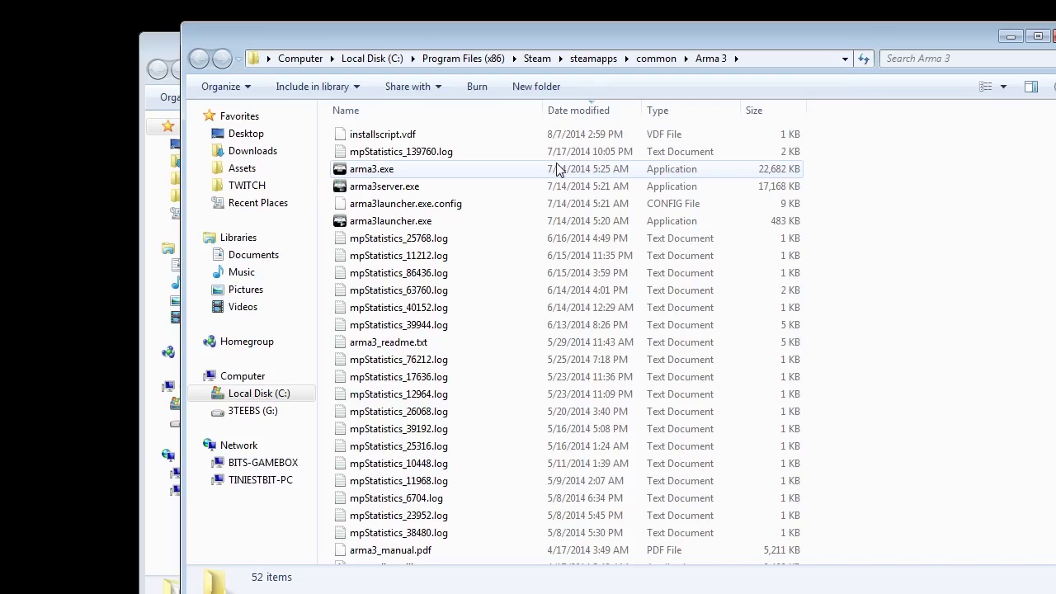
scroll(495, 325, "down", 8)
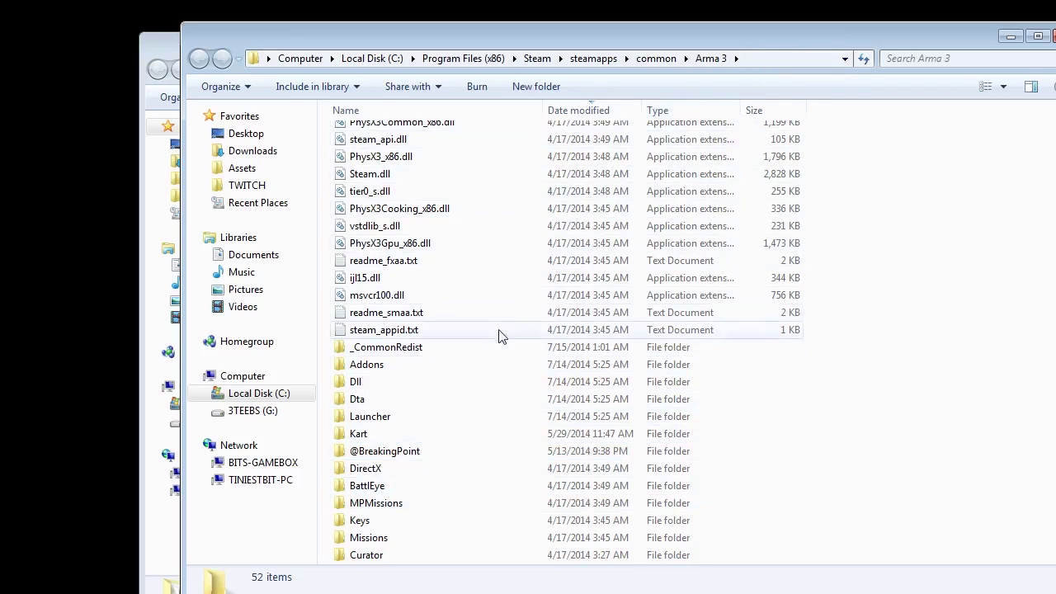
left_click(809, 58)
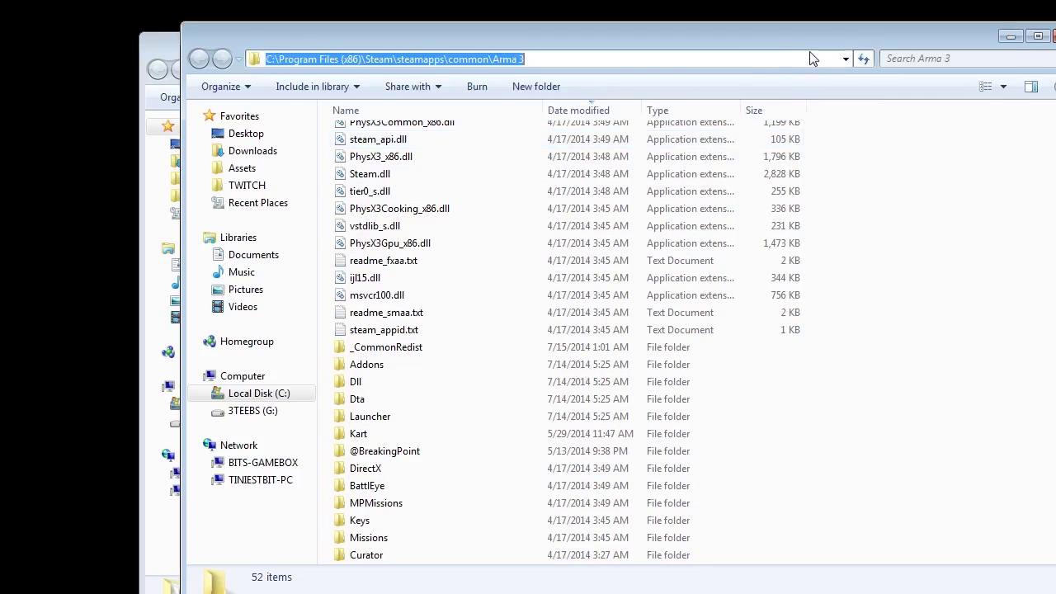
key("Escape")
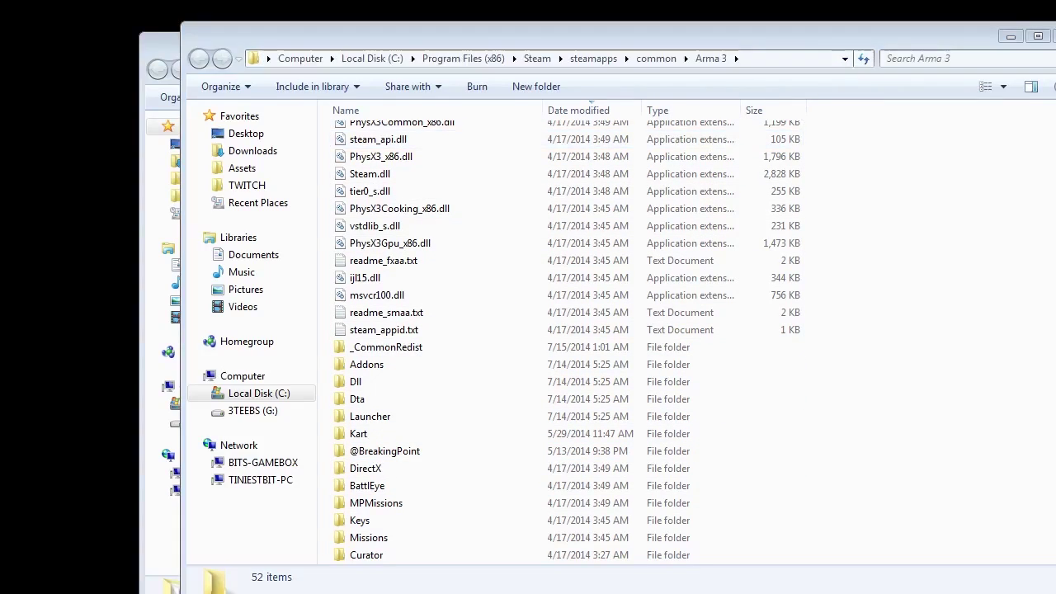
left_click(216, 85)
left_click(258, 157)
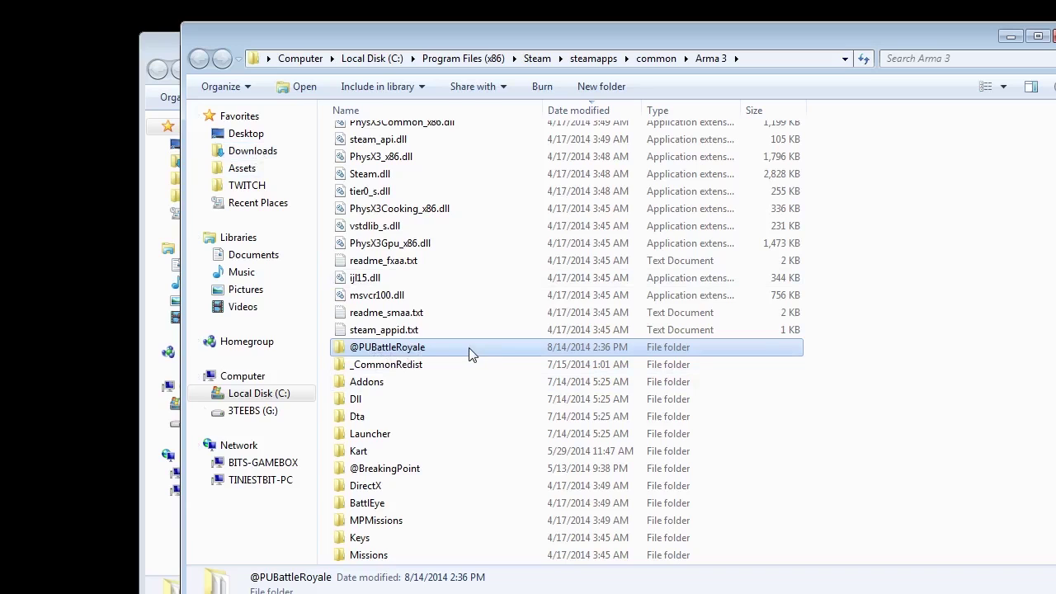
key("Delete")
left_click(652, 394)
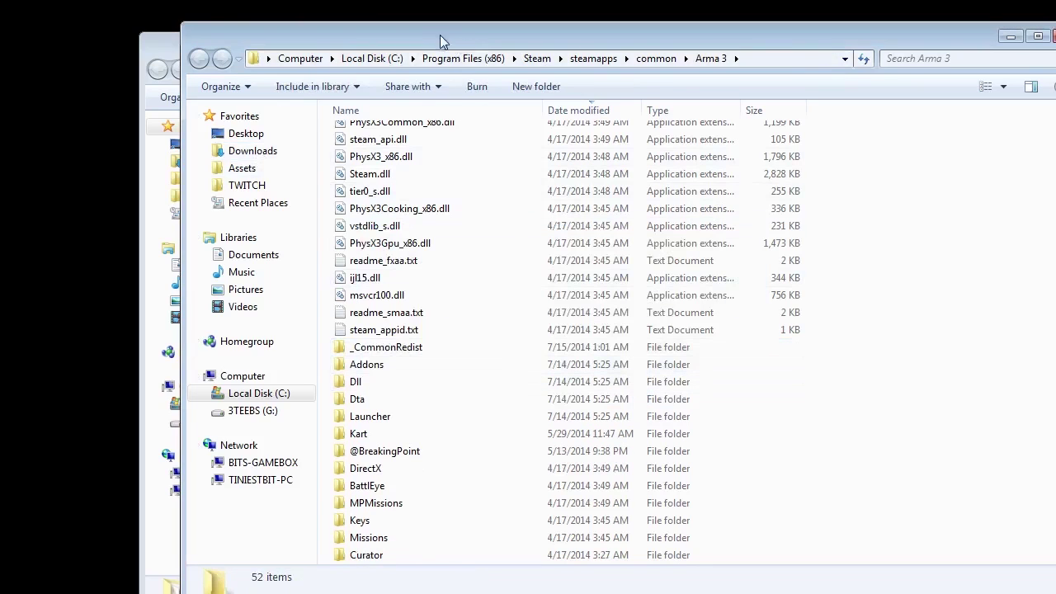
left_click_drag(440, 34, 614, 40)
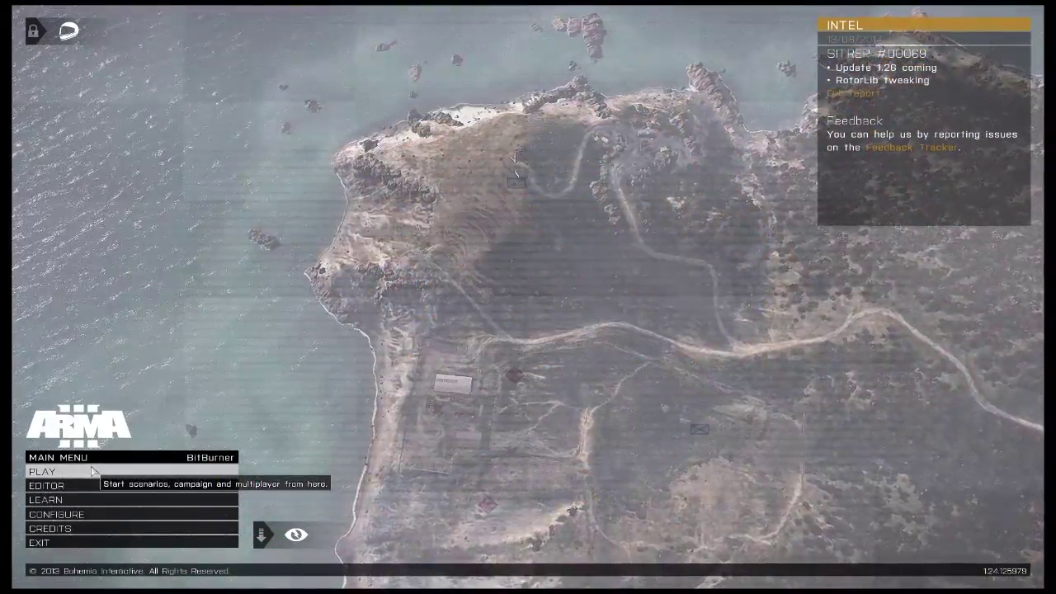
Step: Enable the PLAYERSUNKNOWN's Battle Royale expansion in Arma 3 and restart the game to apply it
left_click(97, 515)
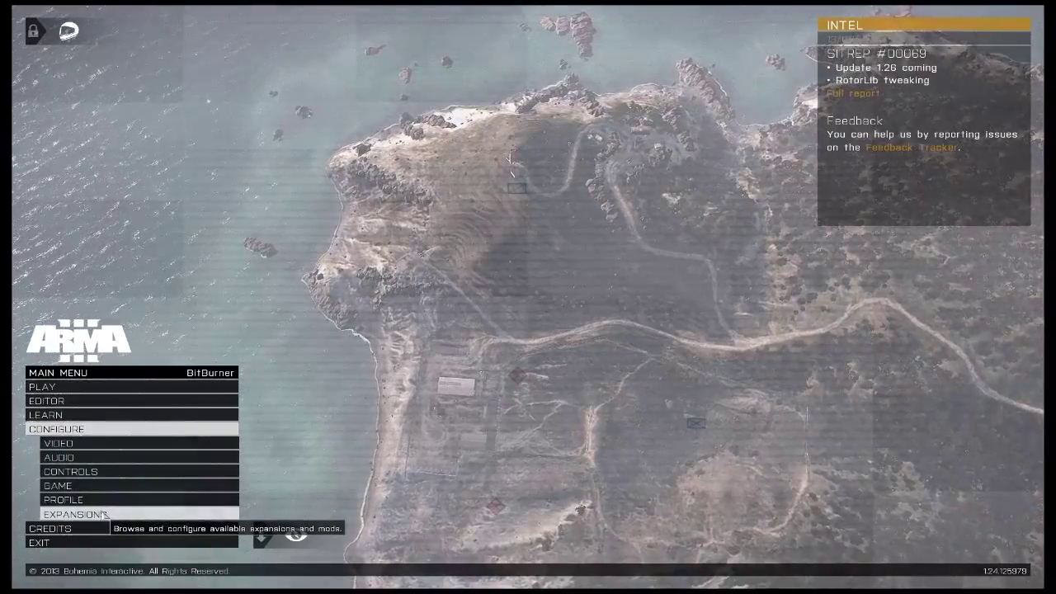
left_click(104, 515)
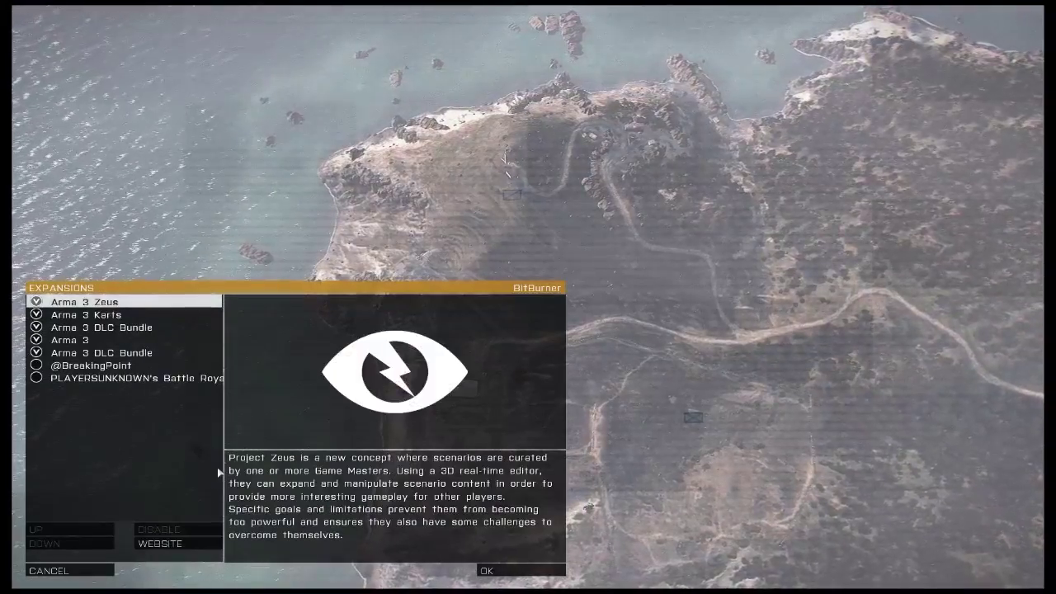
left_click(140, 377)
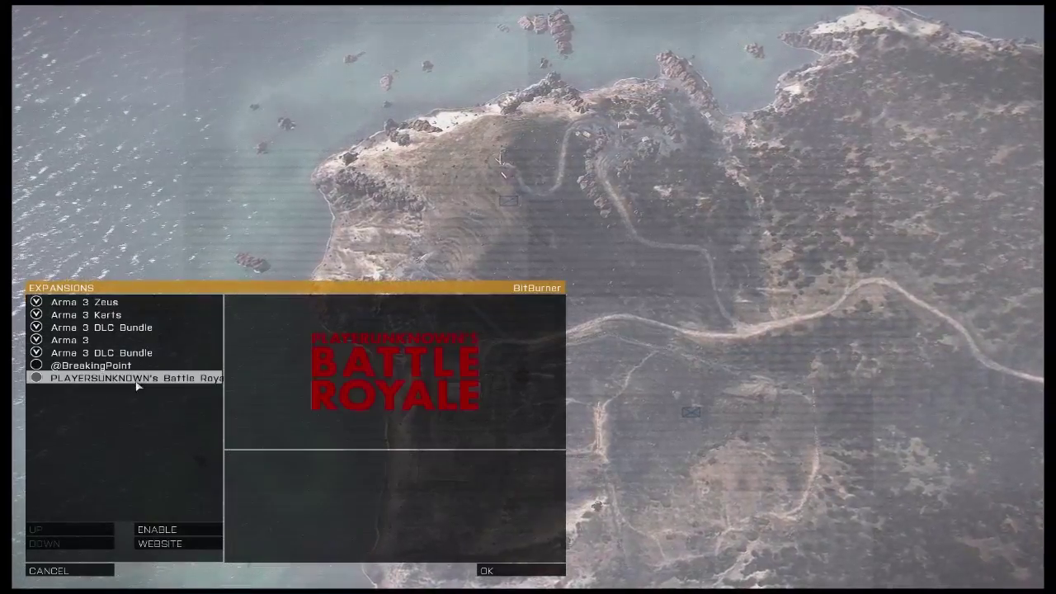
left_click(165, 532)
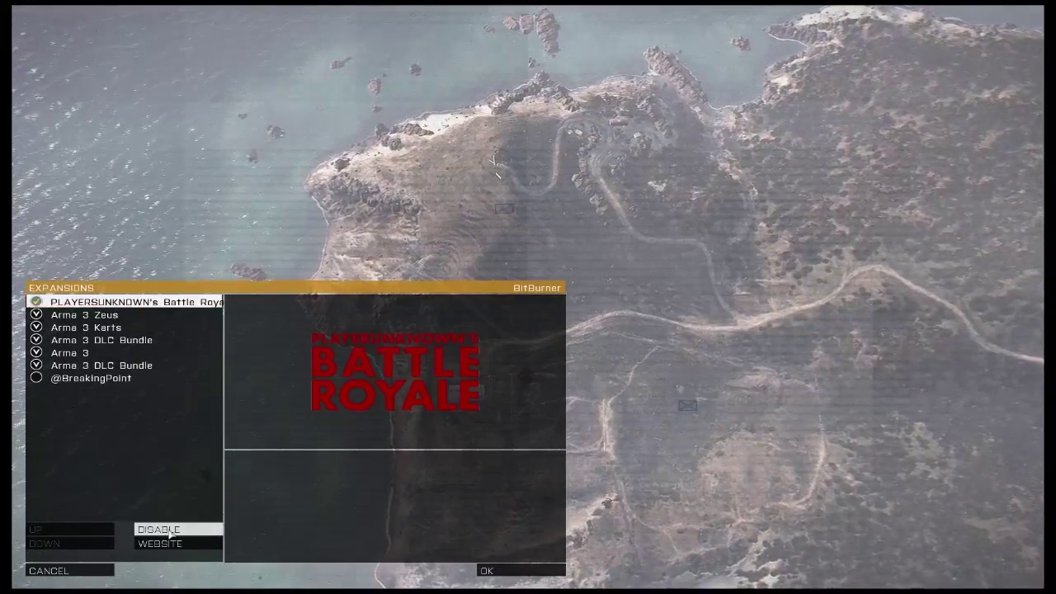
left_click(520, 571)
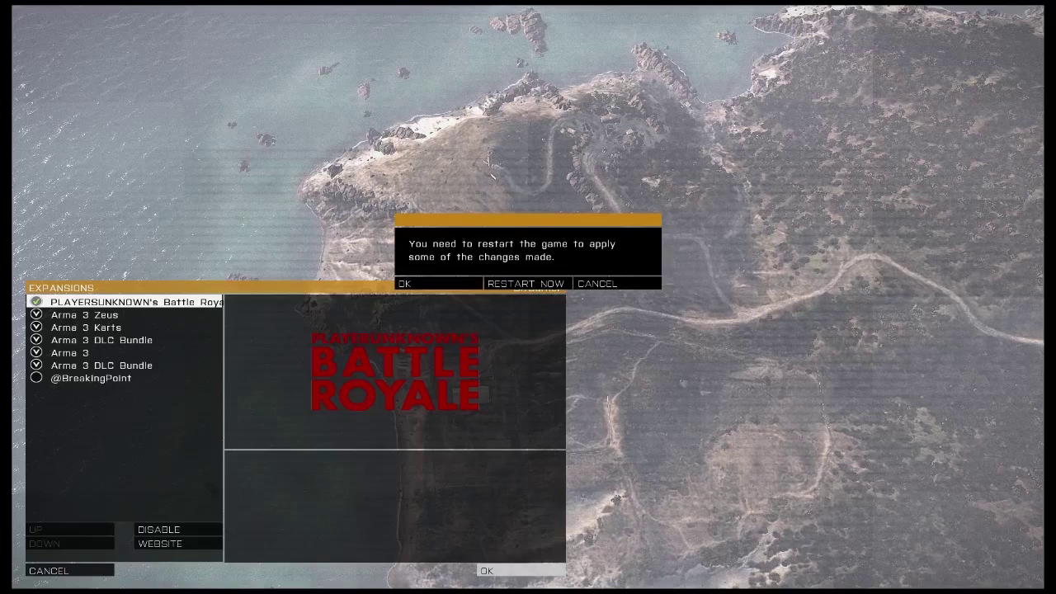
left_click(526, 283)
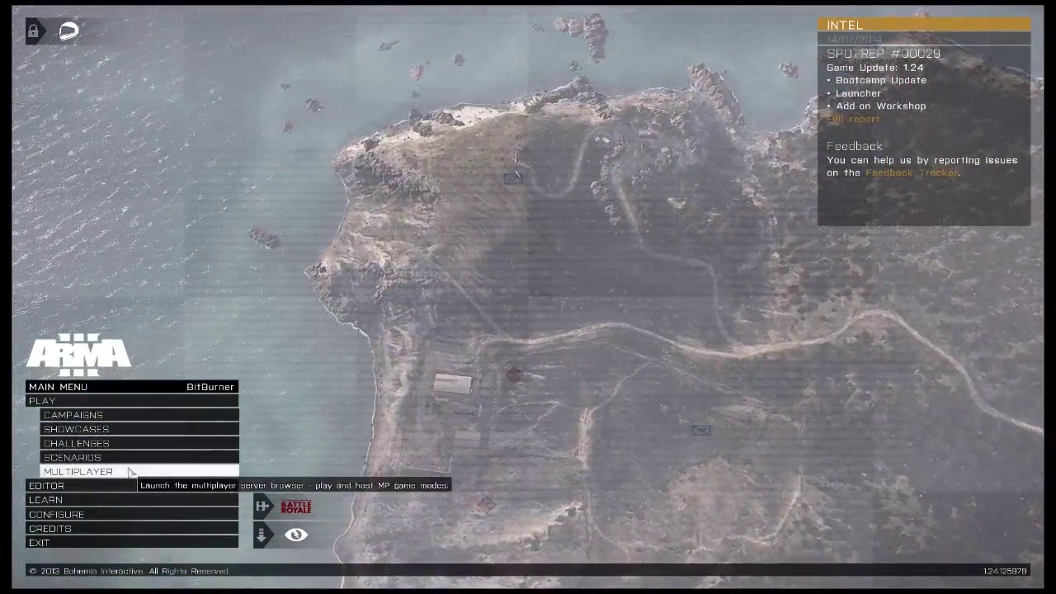
Step: Open the multiplayer server browser and filter the servers by the mission name battleroyale
left_click(131, 472)
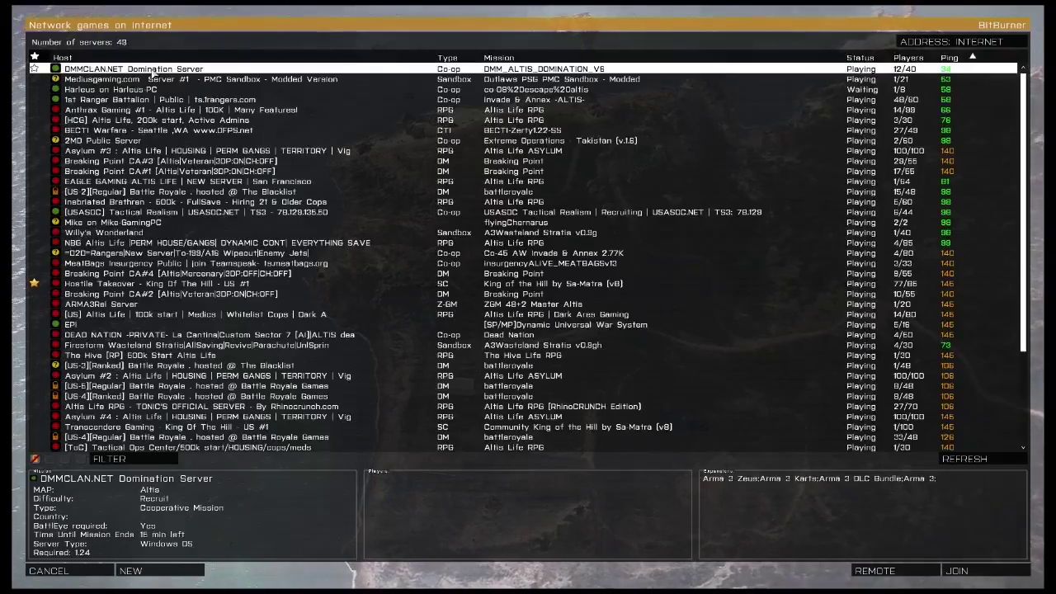
left_click(124, 459)
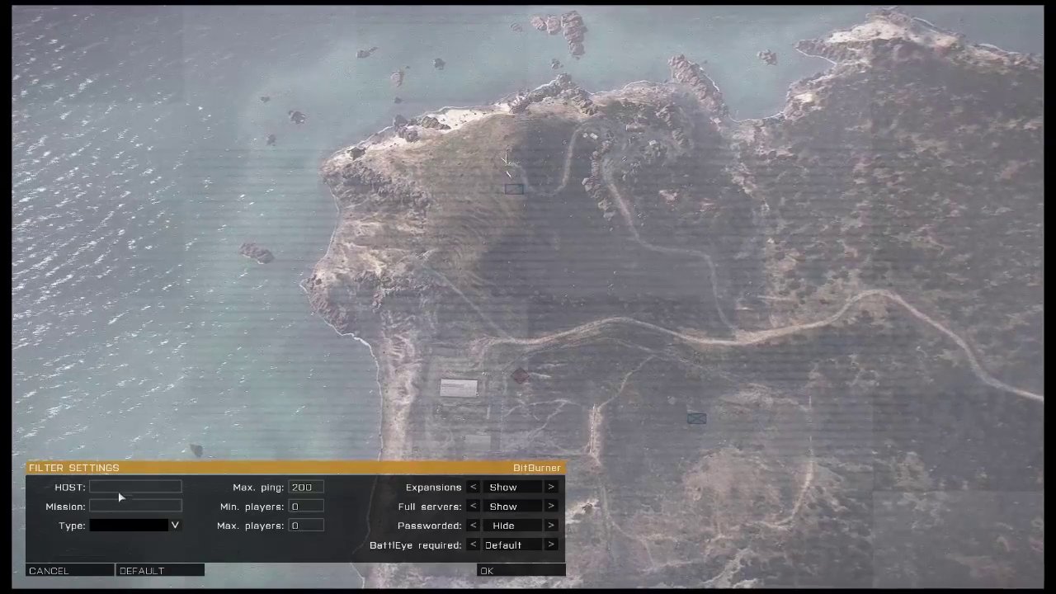
type("ba")
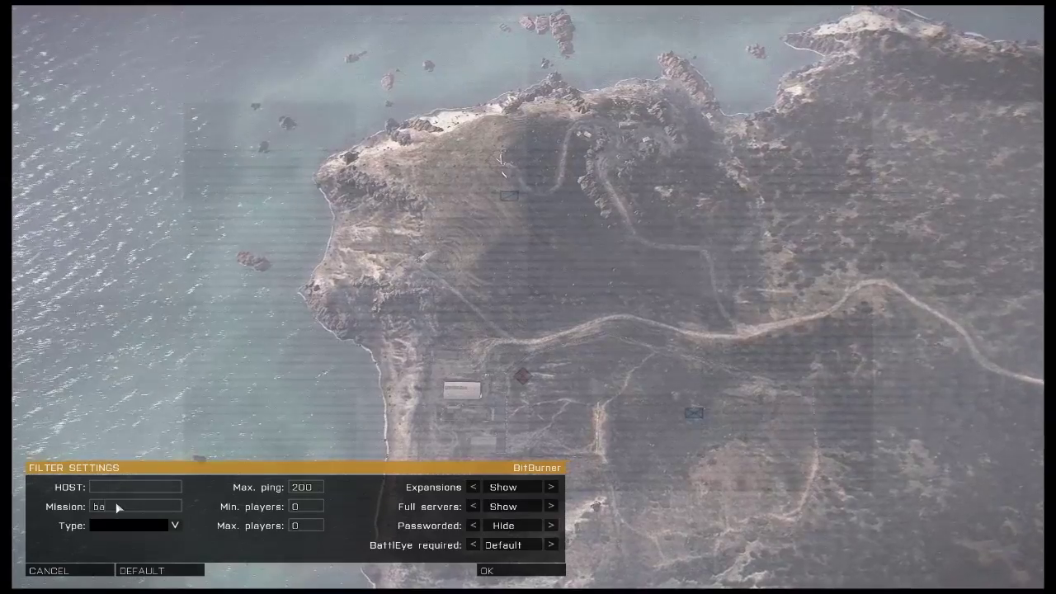
type("ttleroyale")
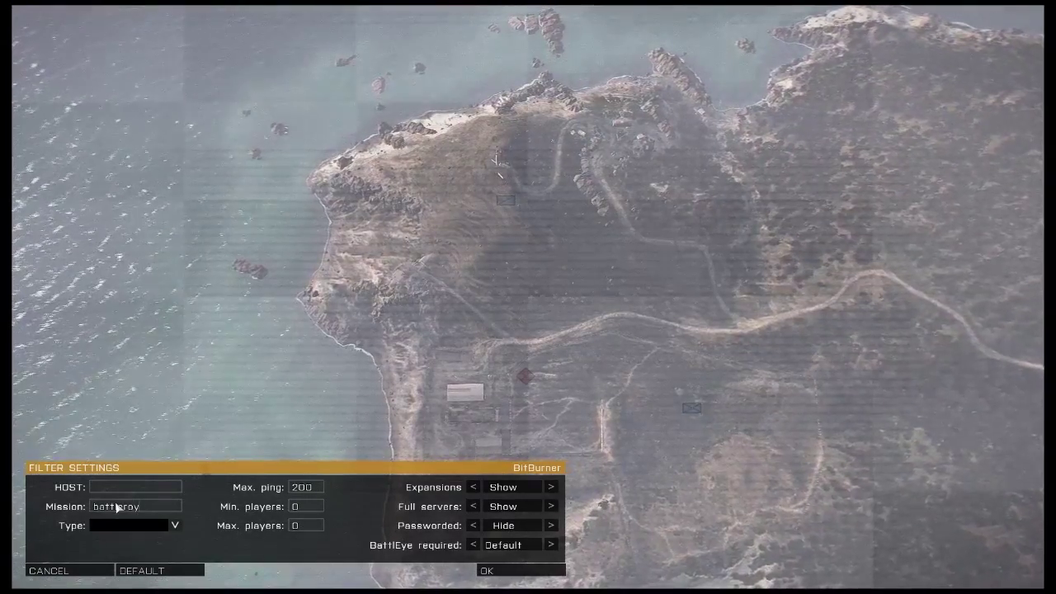
left_click(507, 571)
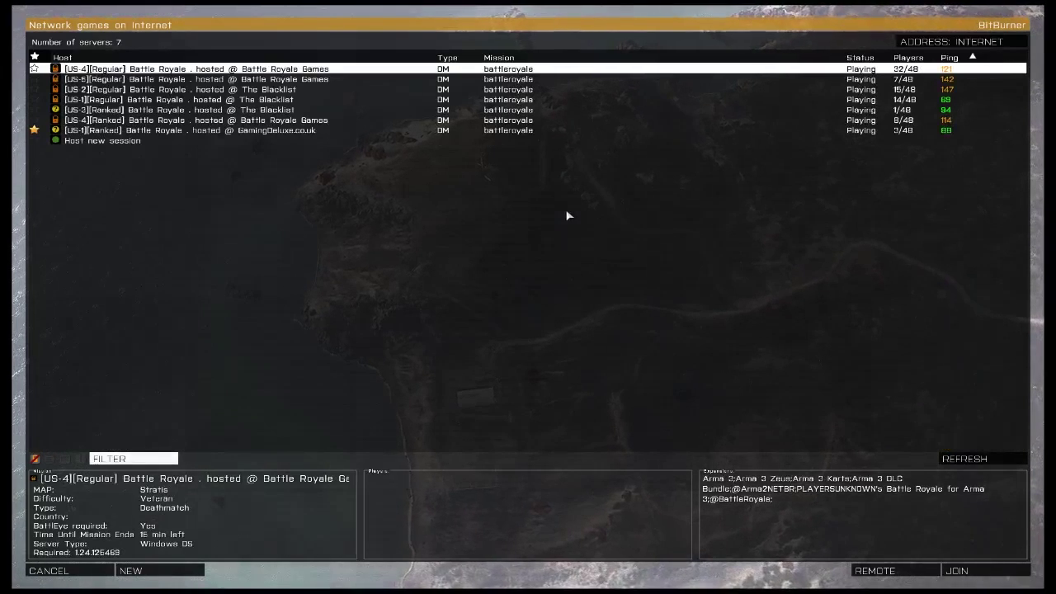
Step: Join the [US-1][Ranked] Battle Royale server hosted @ GamingDeluxe.co.uk and take the fourth Worker role
left_click(292, 109)
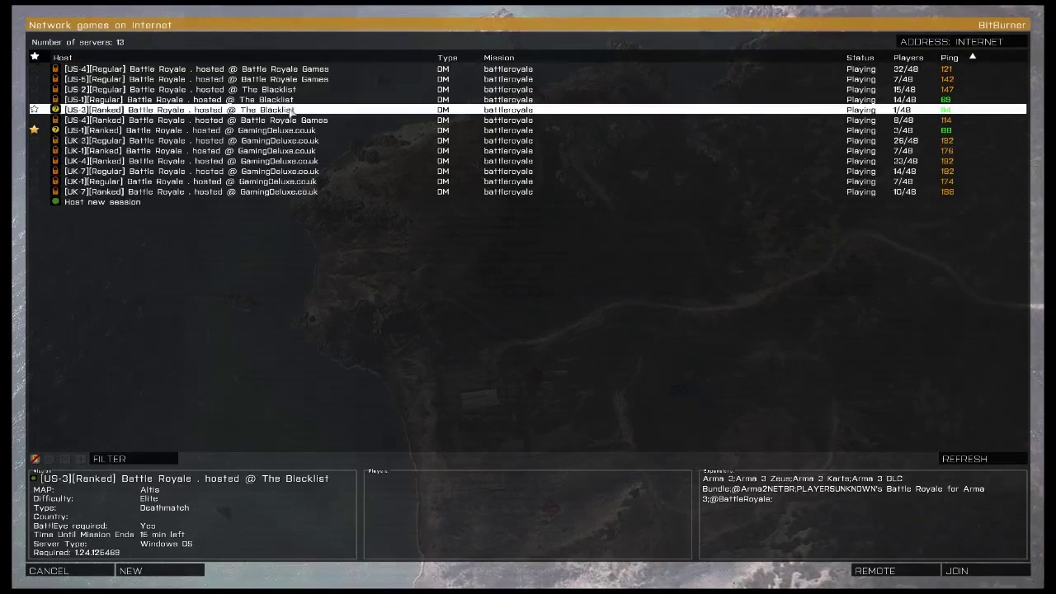
left_click(266, 131)
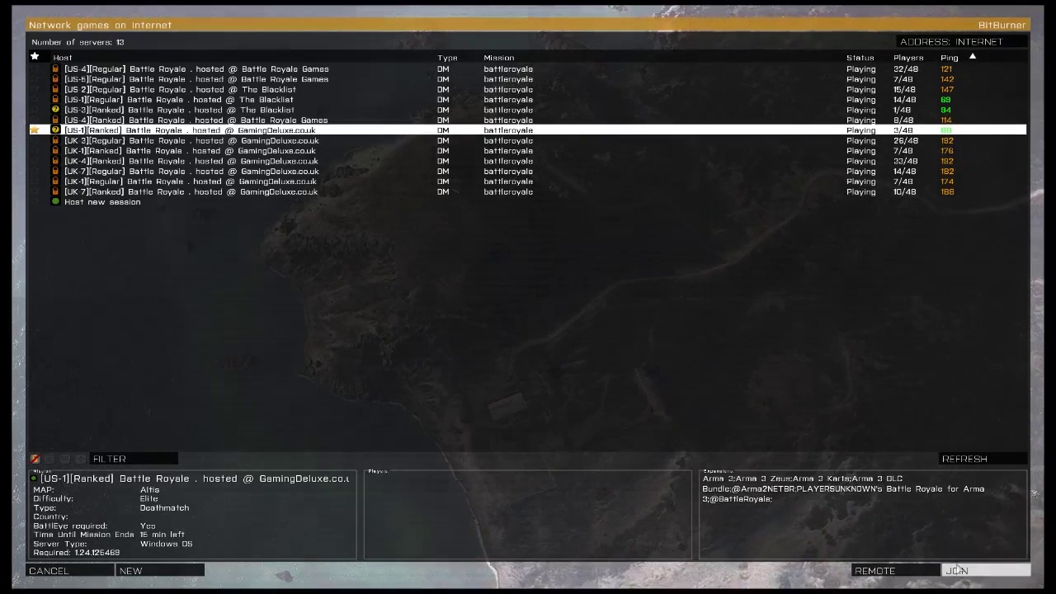
left_click(957, 570)
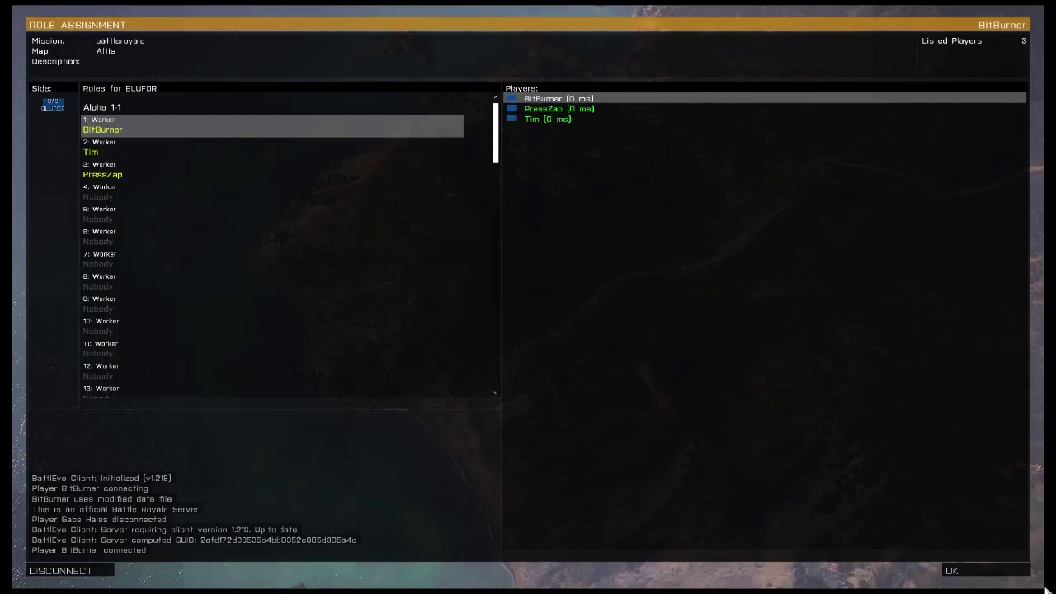
left_click(93, 189)
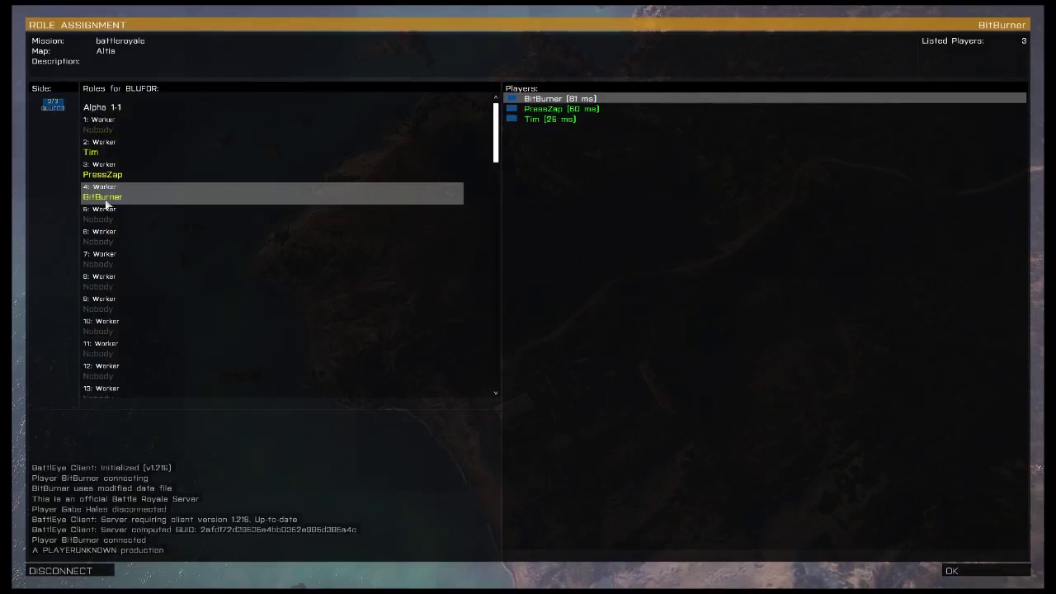
left_click(979, 569)
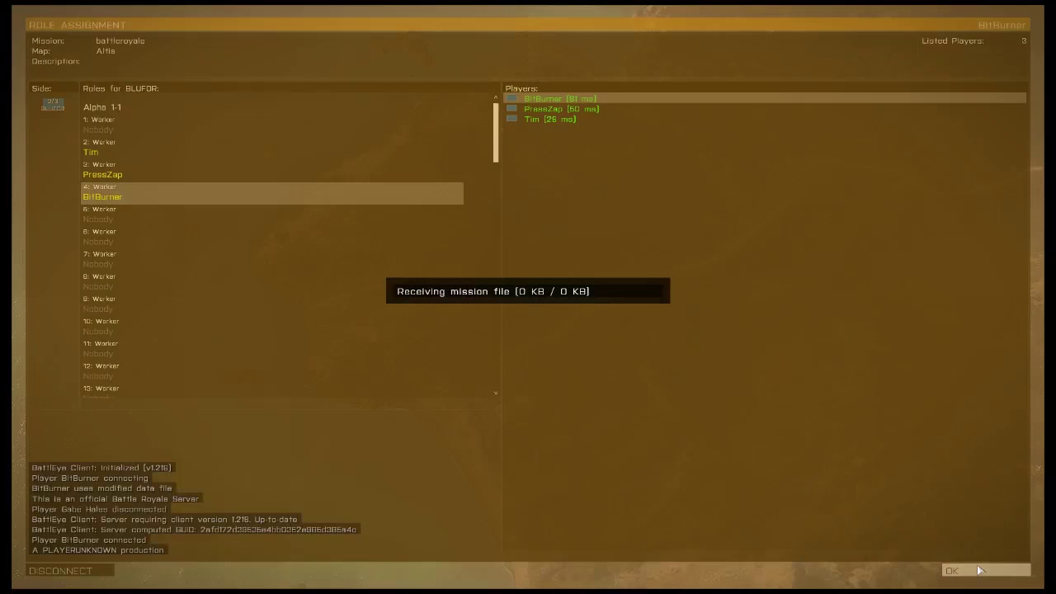